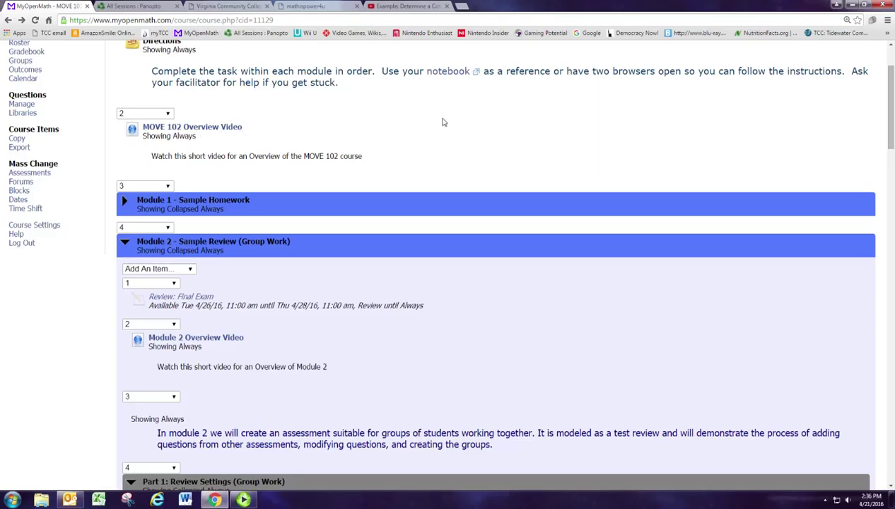
Step: Open the empty Review: Final Exam group set from Groups and begin adding a new group
{"action": "scroll", "coordinate": [71, 239], "scroll_direction": "up", "scroll_amount": 2}
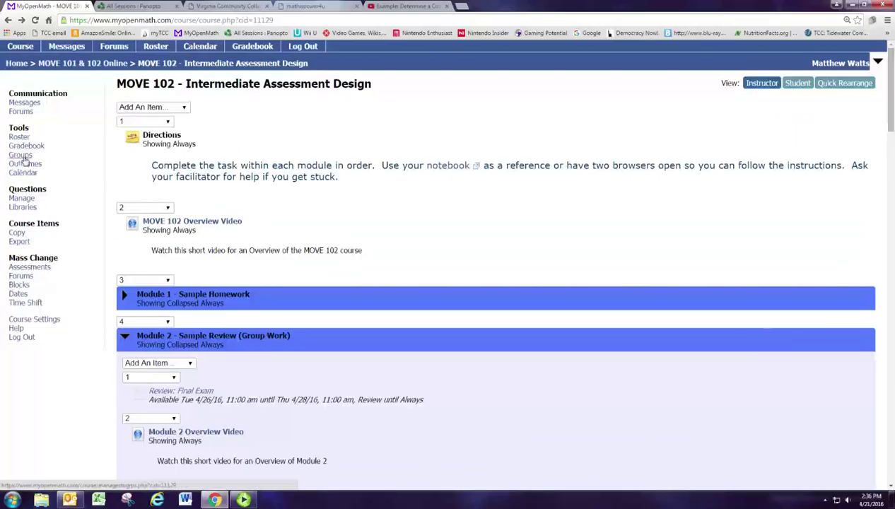
{"action": "left_click", "coordinate": [22, 156]}
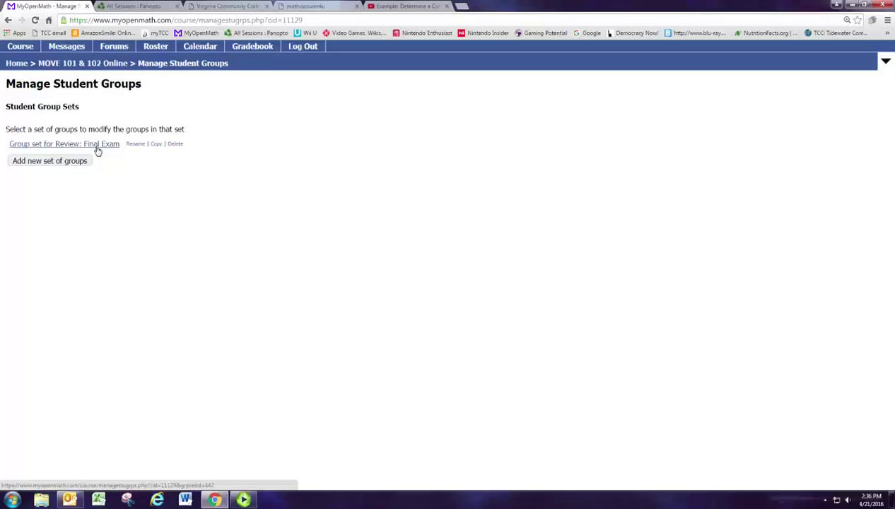
{"action": "left_click", "coordinate": [98, 146]}
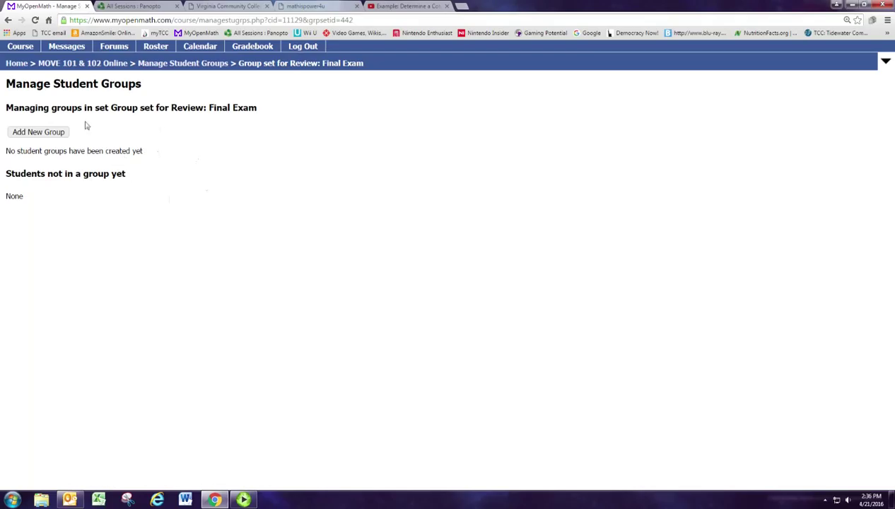
{"action": "left_click", "coordinate": [36, 134]}
Step: Create groups named 'Group 1', 'Group 2' and 'Group 3', confirming no students are ungrouped yet
{"action": "left_click", "coordinate": [100, 136]}
{"action": "type", "text": "G"}
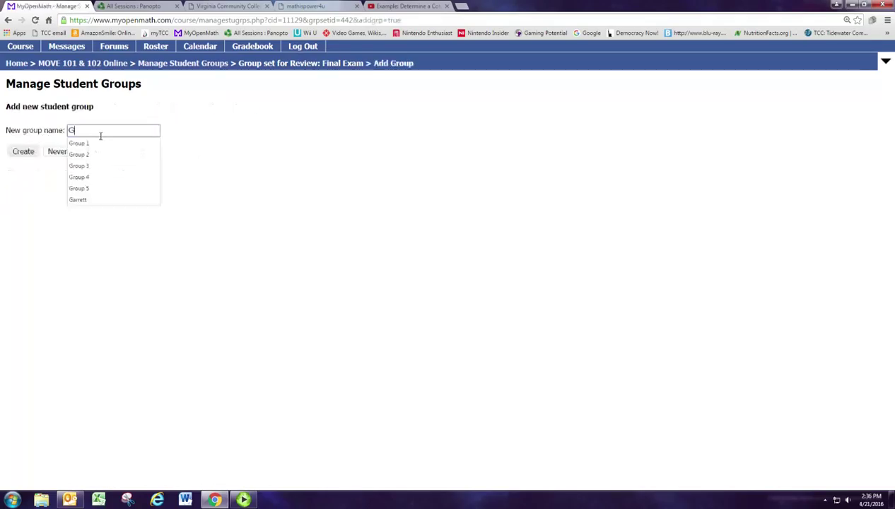
{"action": "type", "text": "ro"}
{"action": "type", "text": "up 1"}
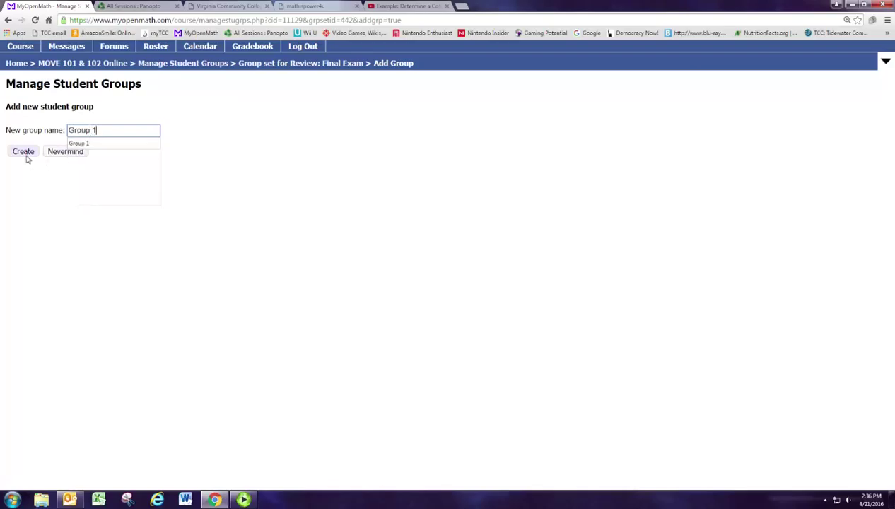
{"action": "left_click", "coordinate": [25, 156]}
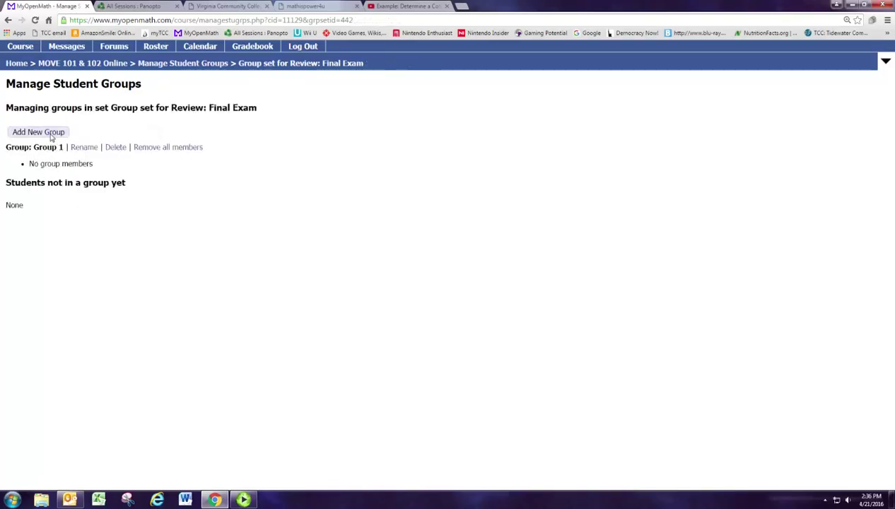
{"action": "left_click", "coordinate": [51, 138]}
{"action": "left_click", "coordinate": [105, 137]}
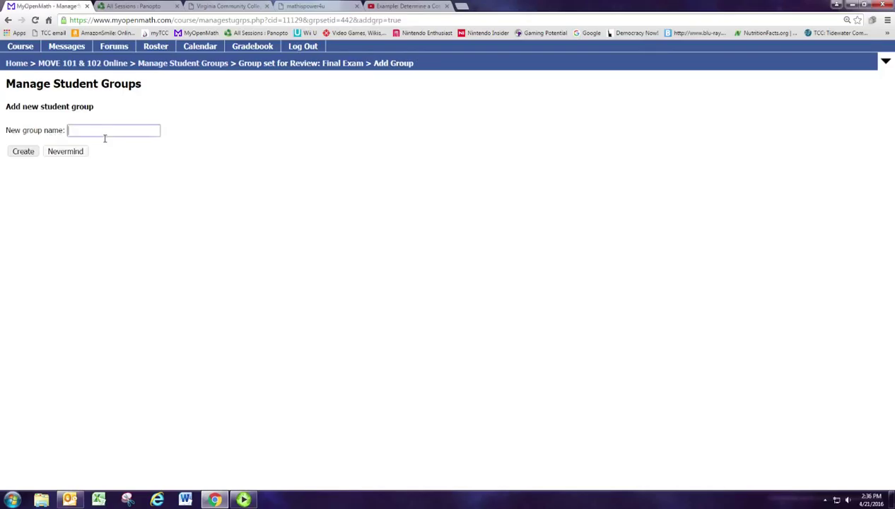
{"action": "type", "text": "Group 2"}
{"action": "left_click", "coordinate": [27, 153]}
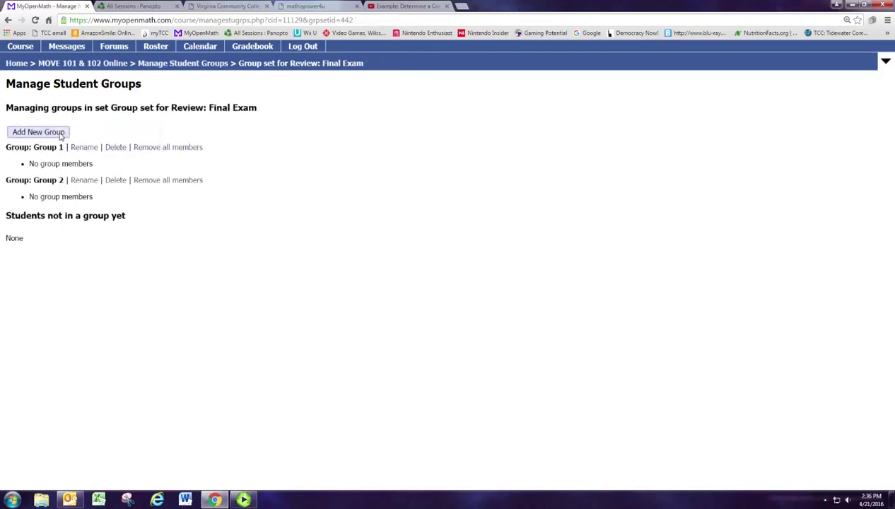
{"action": "left_click", "coordinate": [36, 133]}
{"action": "left_click", "coordinate": [74, 133]}
{"action": "type", "text": "Grou"}
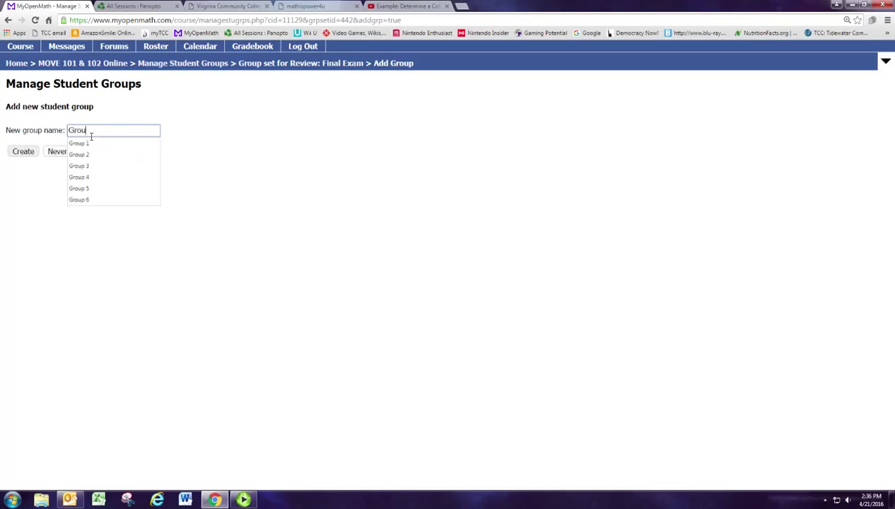
{"action": "type", "text": "p 3"}
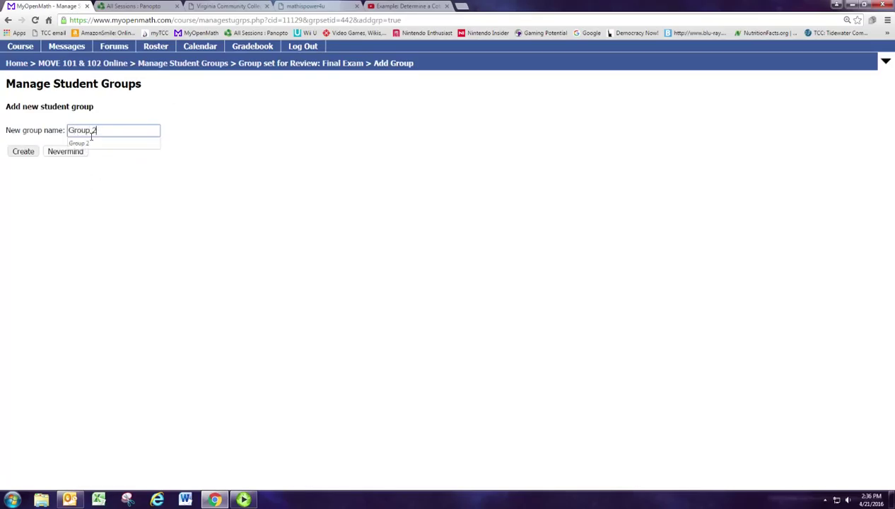
{"action": "left_click", "coordinate": [24, 152]}
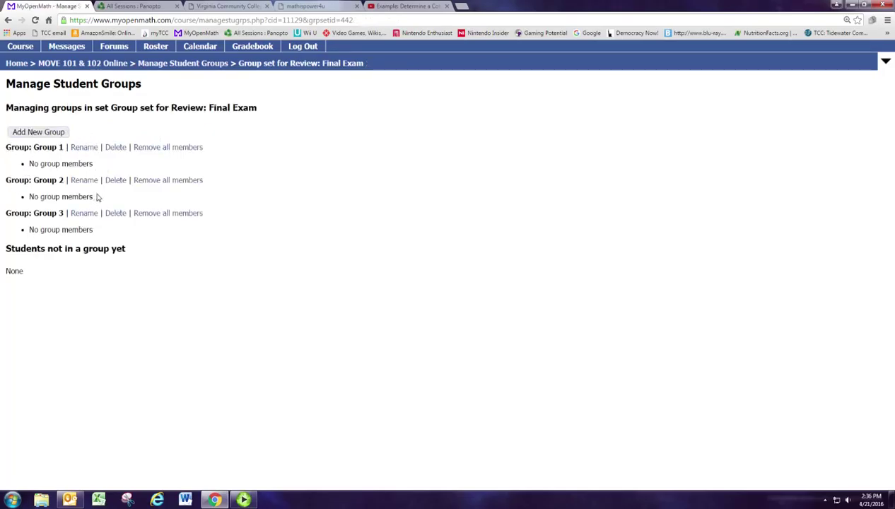
{"action": "double_click", "coordinate": [12, 274]}
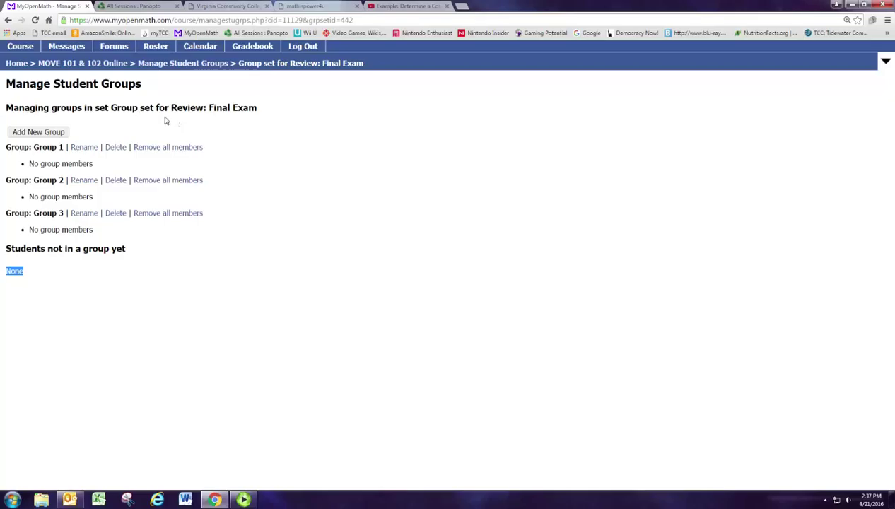
Step: Go to the Roster page of the MOVE 101 & 102 Online course
{"action": "left_click", "coordinate": [155, 46]}
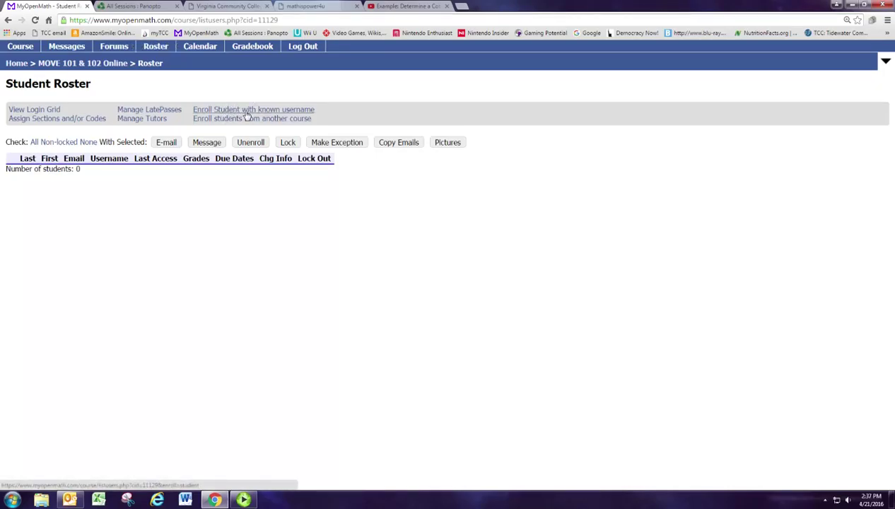
Step: Enroll the test student by their known username, then return to the MOVE 102 course page
{"action": "left_click", "coordinate": [246, 111]}
{"action": "left_click", "coordinate": [176, 111]}
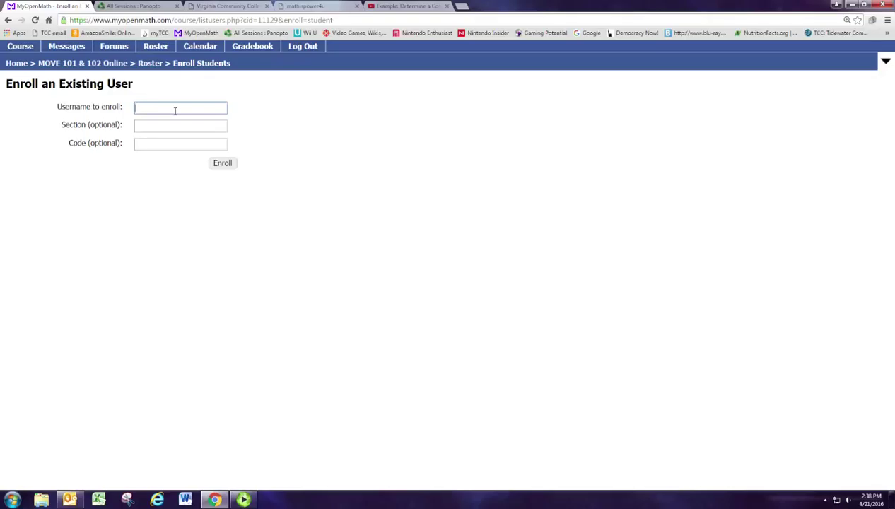
{"action": "type", "text": "tests"}
{"action": "type", "text": "tudentmatt"}
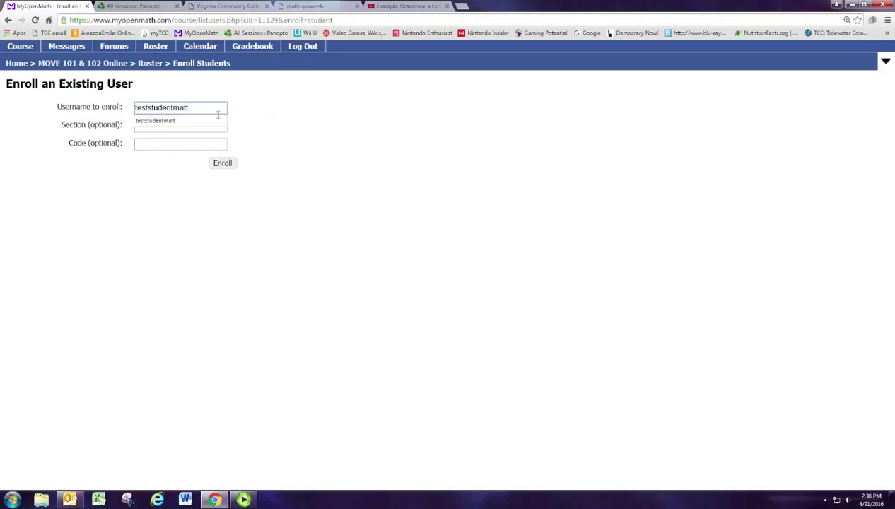
{"action": "left_click", "coordinate": [224, 164]}
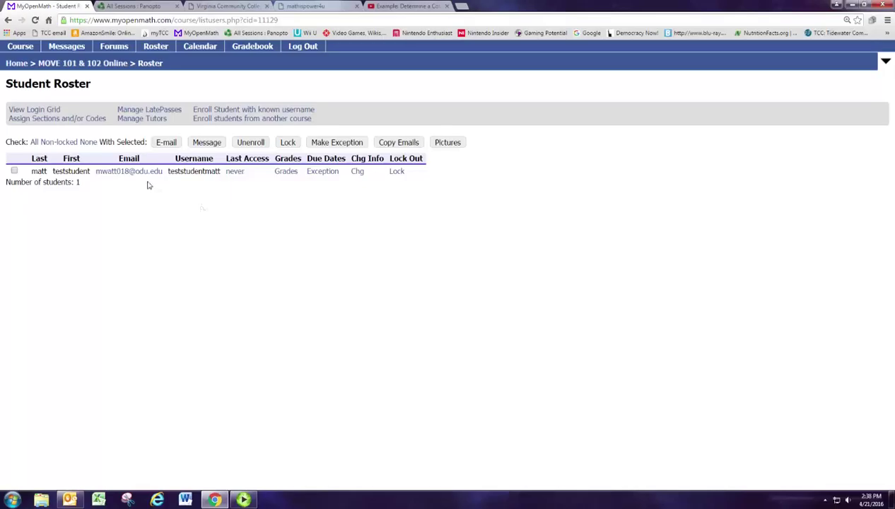
{"action": "left_click", "coordinate": [55, 63]}
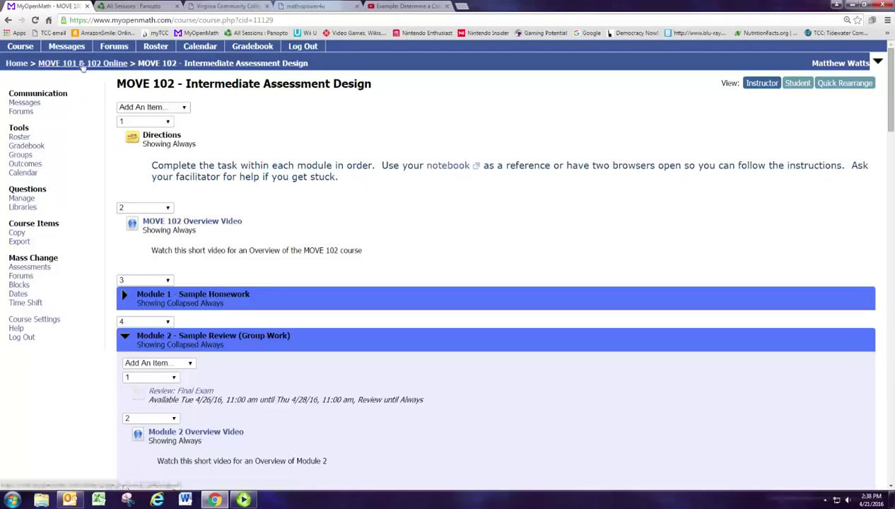
Step: Reopen the Review: Final Exam group set and tick the ungrouped test student's checkbox
{"action": "left_click", "coordinate": [25, 157]}
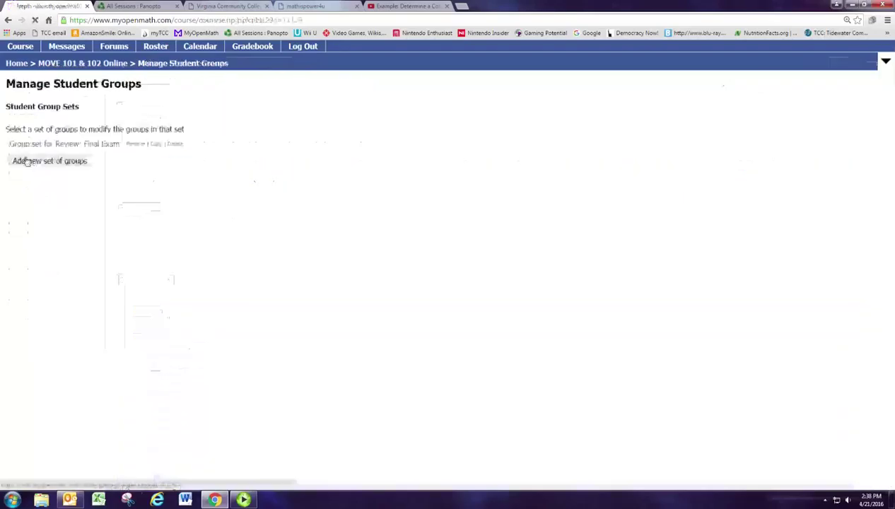
{"action": "left_click", "coordinate": [76, 145]}
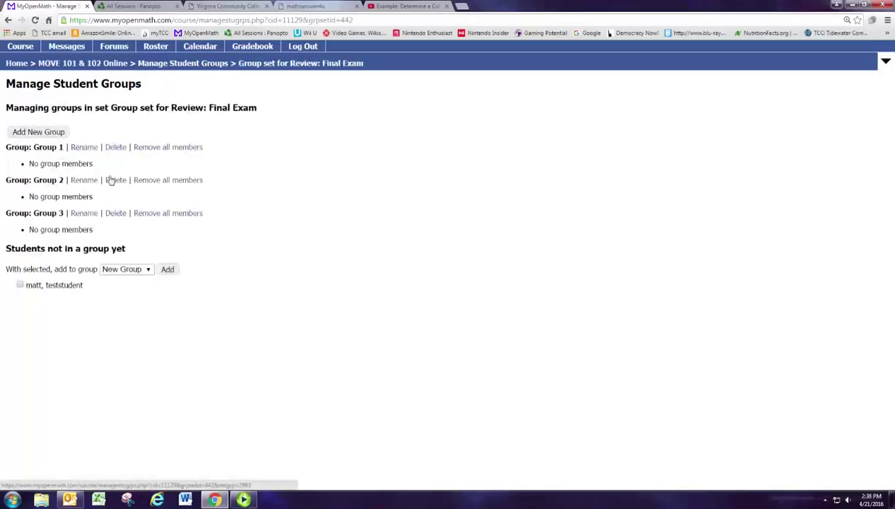
{"action": "left_click", "coordinate": [19, 284]}
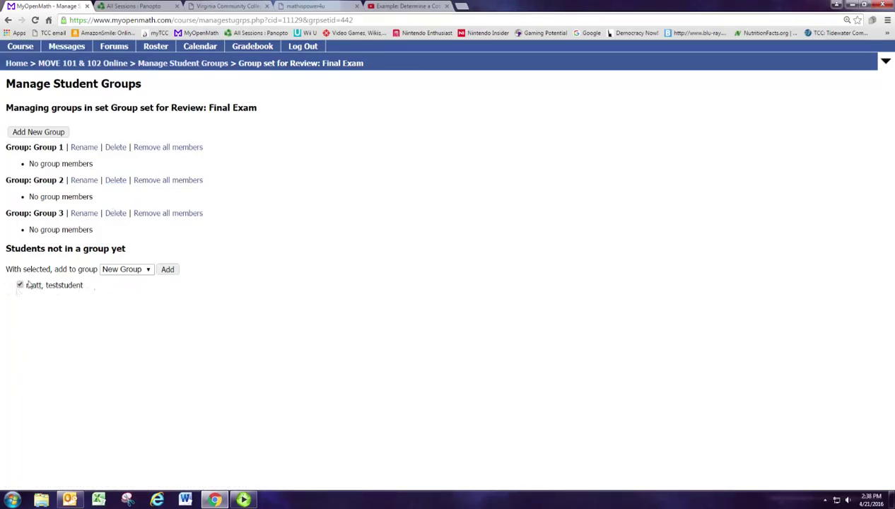
{"action": "left_click", "coordinate": [135, 275]}
Step: Add the marked test student to Group 1, then return to the MOVE 102 course page
{"action": "left_click", "coordinate": [130, 291]}
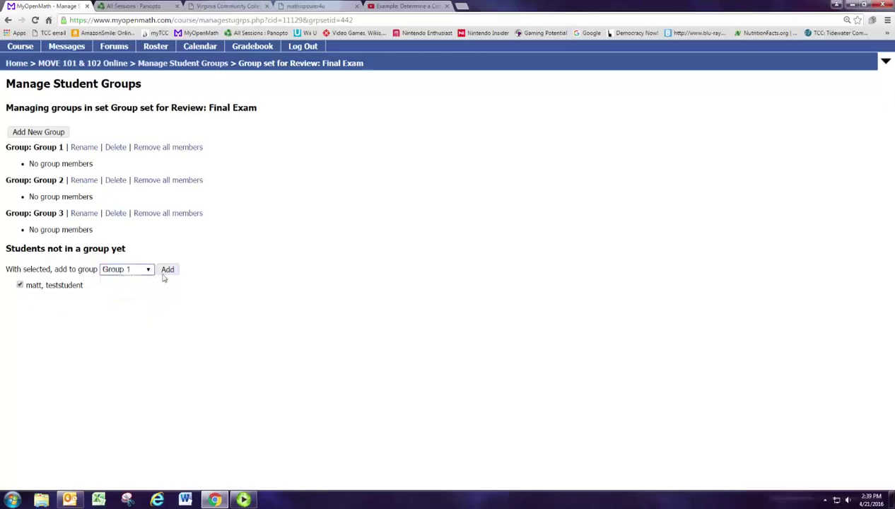
{"action": "left_click", "coordinate": [167, 269]}
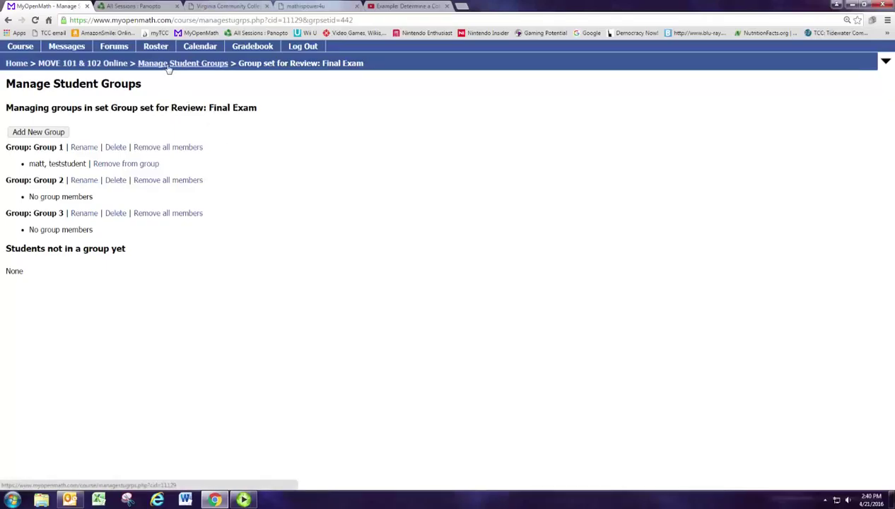
{"action": "left_click", "coordinate": [85, 66]}
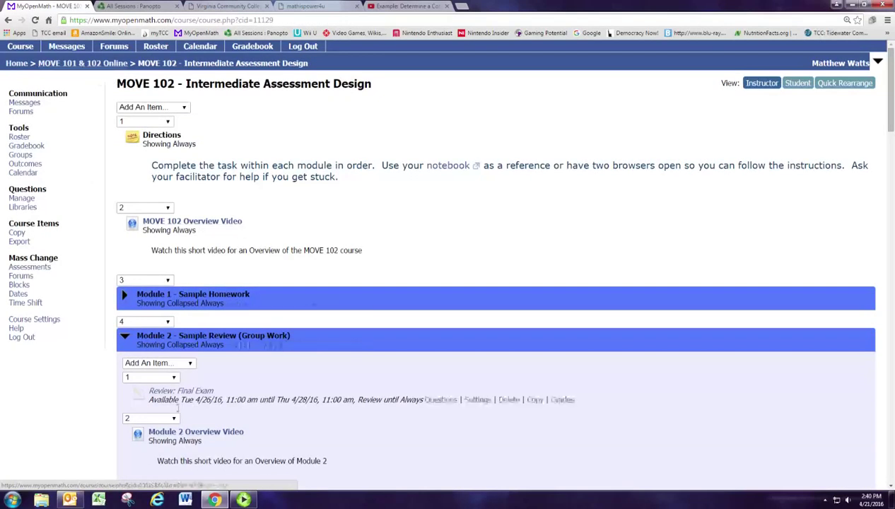
Step: Collapse the Part 1: Review Settings and Module 2 - Sample Review blocks on the course page
{"action": "scroll", "coordinate": [178, 407], "scroll_direction": "down", "scroll_amount": 1}
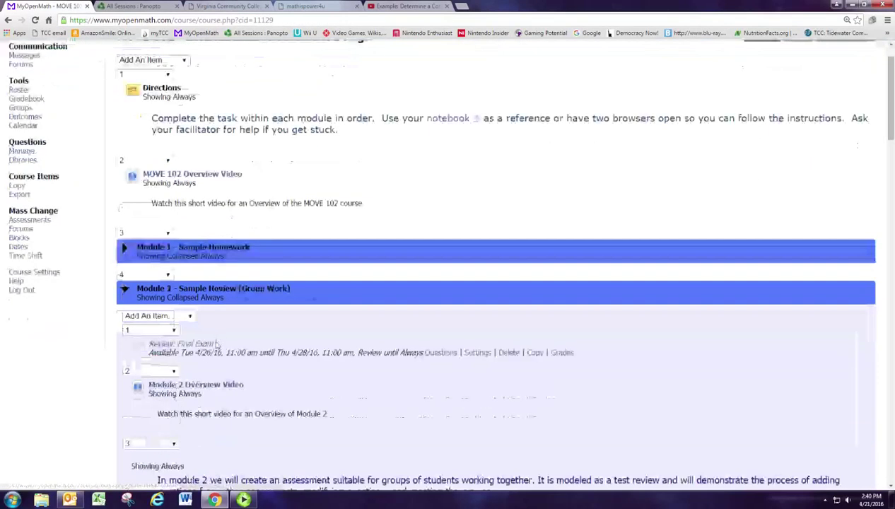
{"action": "scroll", "coordinate": [216, 344], "scroll_direction": "down", "scroll_amount": 3}
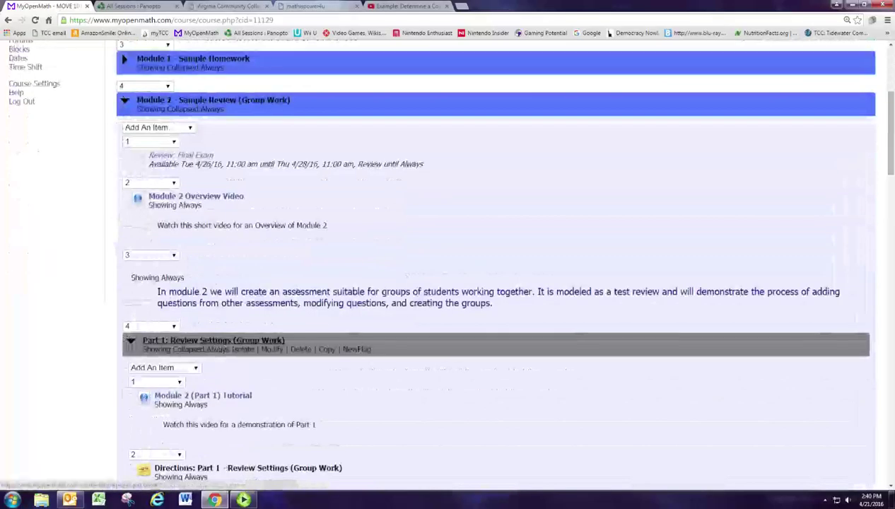
{"action": "left_click", "coordinate": [200, 342]}
{"action": "scroll", "coordinate": [198, 360], "scroll_direction": "down", "scroll_amount": 3}
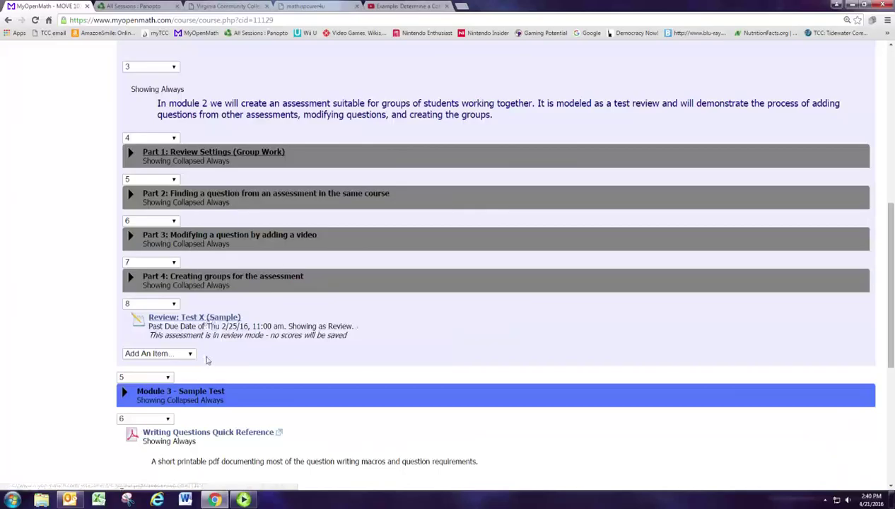
{"action": "scroll", "coordinate": [207, 360], "scroll_direction": "up", "scroll_amount": 4}
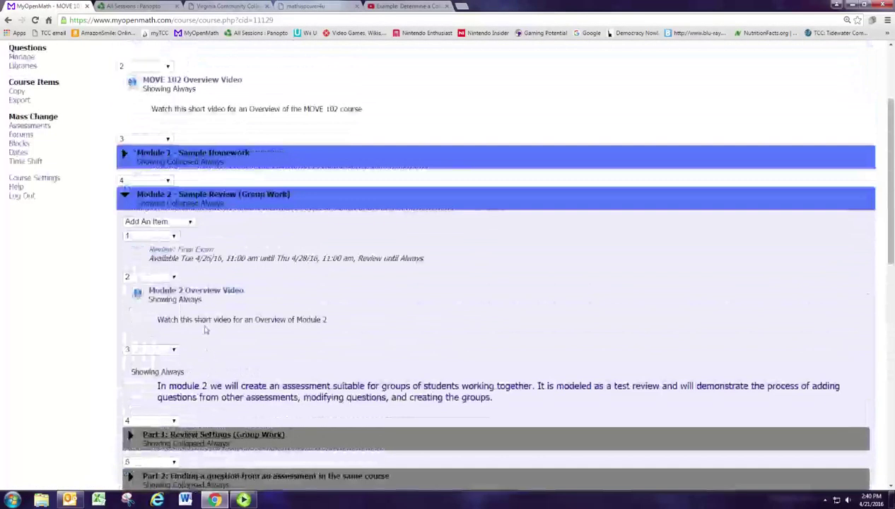
{"action": "left_click", "coordinate": [178, 197]}
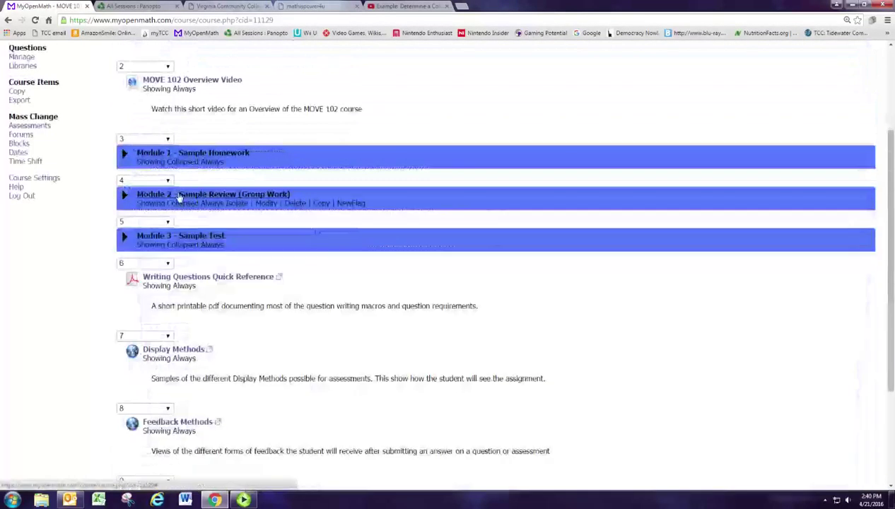